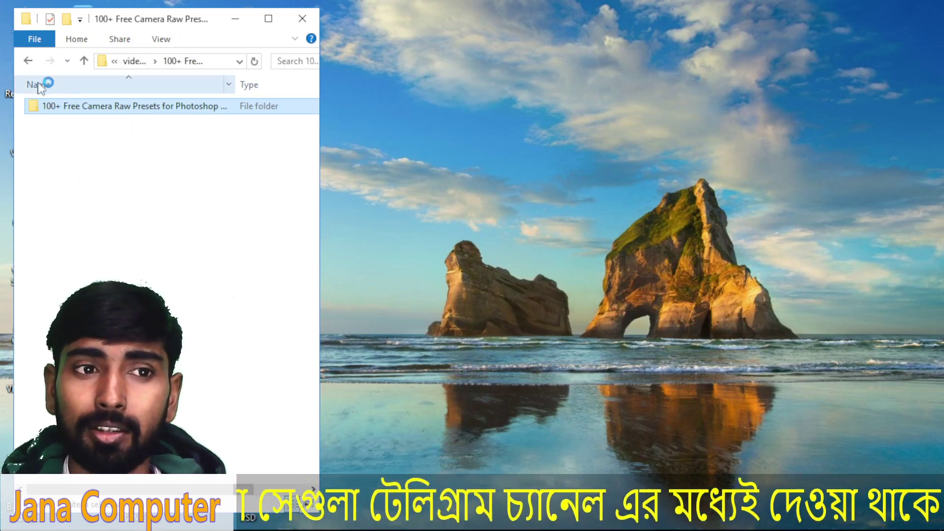
- Open the Camera Raw presets folder in File Explorer to show its .xmp preset files
{"action": "mouse_move", "coordinate": [121, 23]}
{"action": "left_mouse_down"}
{"action": "mouse_move", "coordinate": [427, 37]}
{"action": "mouse_move", "coordinate": [529, 26]}
{"action": "left_mouse_up"}
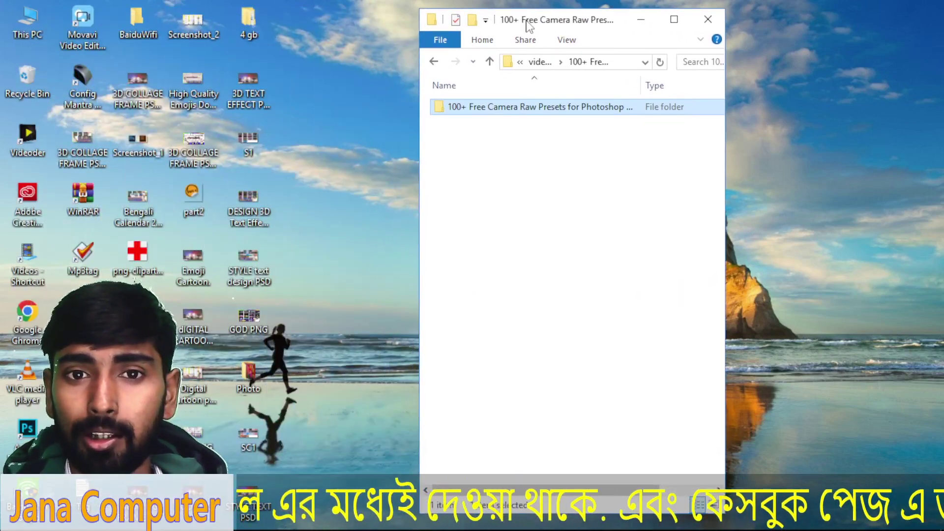
{"action": "double_click", "coordinate": [535, 112]}
{"action": "mouse_move", "coordinate": [567, 22]}
{"action": "left_mouse_down"}
{"action": "mouse_move", "coordinate": [165, 22]}
{"action": "mouse_move", "coordinate": [710, 24]}
{"action": "mouse_move", "coordinate": [725, 152]}
{"action": "mouse_move", "coordinate": [703, 47]}
{"action": "left_mouse_up"}
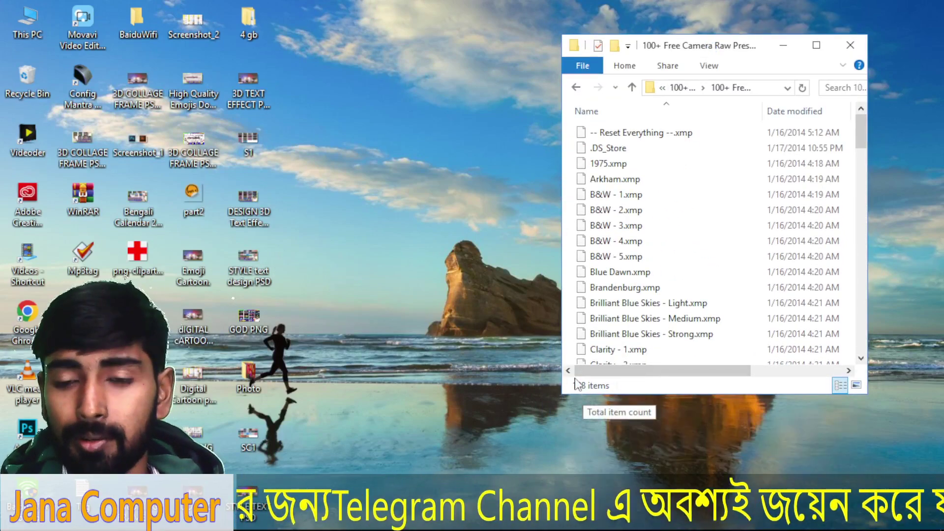
{"action": "double_click", "coordinate": [622, 195]}
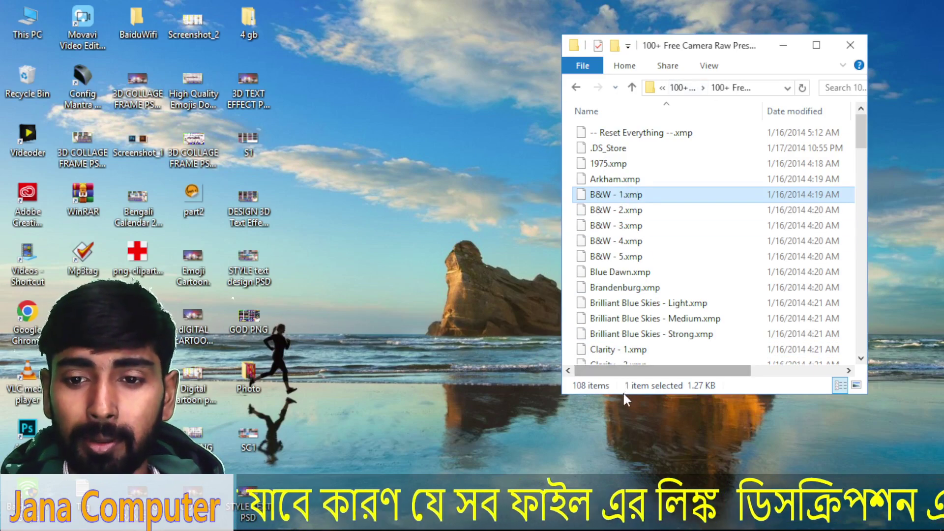
- Enlarge the folder window to list all 108 presets, then return to Photoshop
{"action": "left_click_drag", "start_coordinate": [624, 394], "coordinate": [624, 490]}
{"action": "left_click_drag", "start_coordinate": [703, 45], "coordinate": [703, 18]}
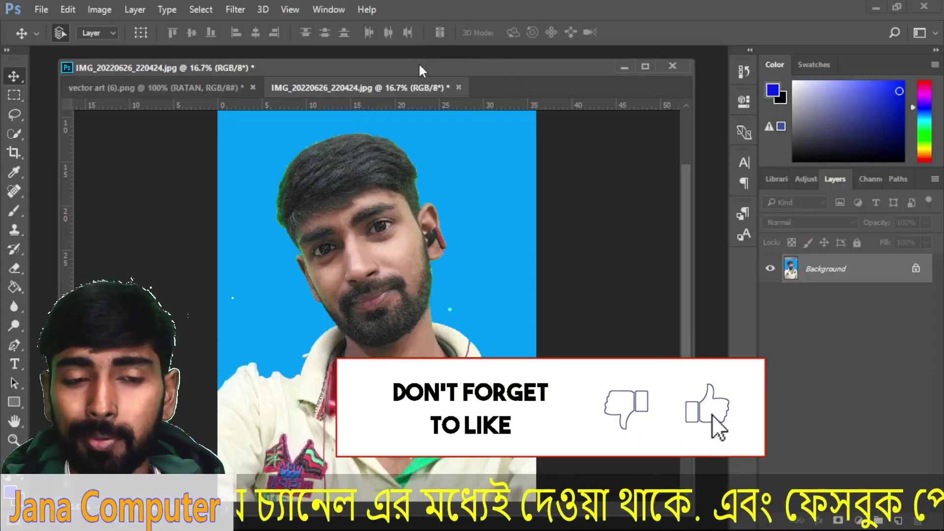
{"action": "left_click_drag", "start_coordinate": [419, 65], "coordinate": [412, 52]}
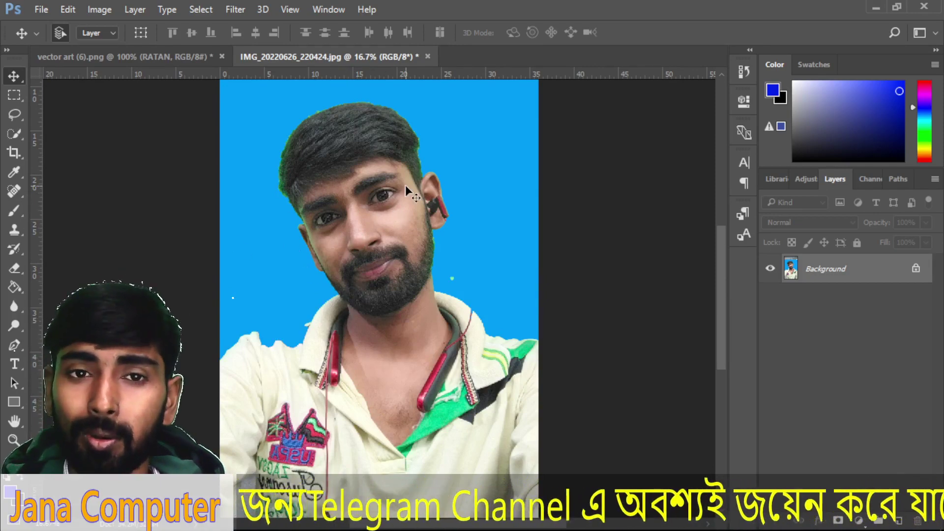
- Run Camera Raw Filter on IMG_20220626_220424.jpg, zoomed and centred on the face
{"action": "left_click", "coordinate": [235, 10]}
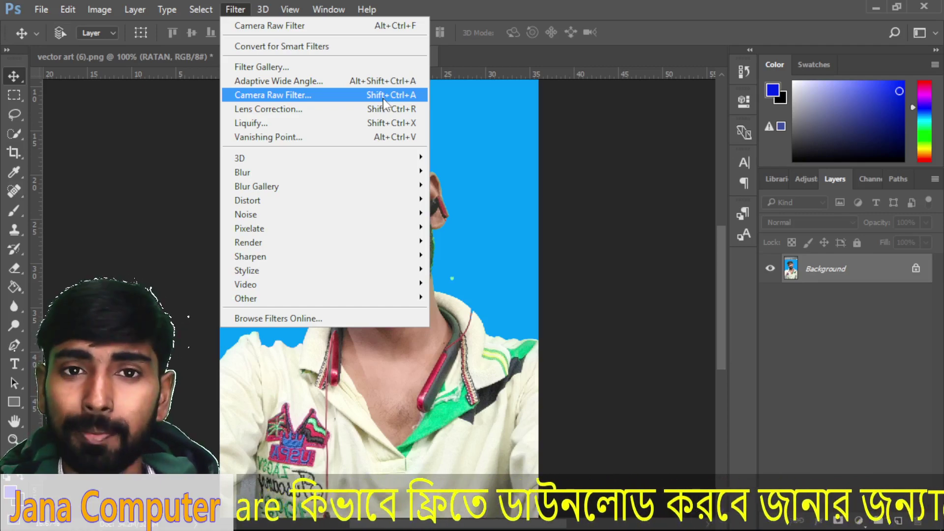
{"action": "left_click", "coordinate": [398, 96]}
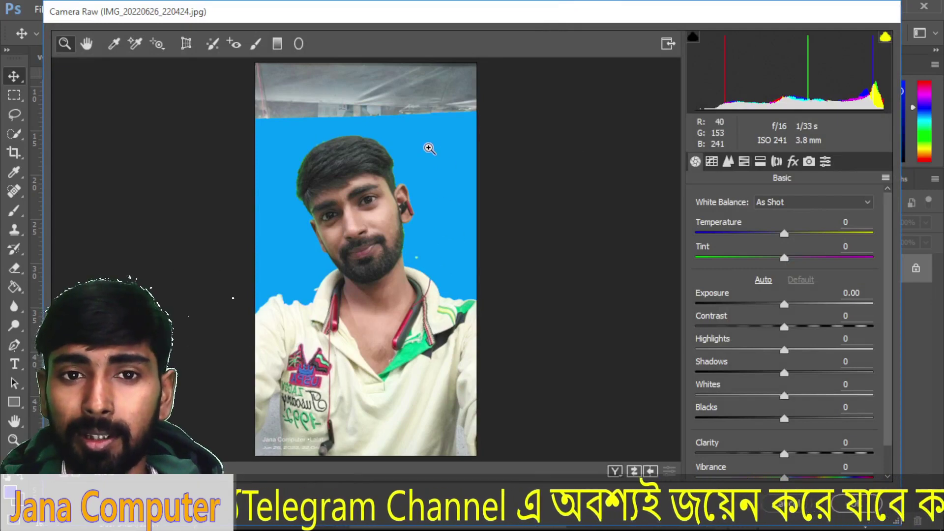
{"action": "left_click", "coordinate": [367, 279]}
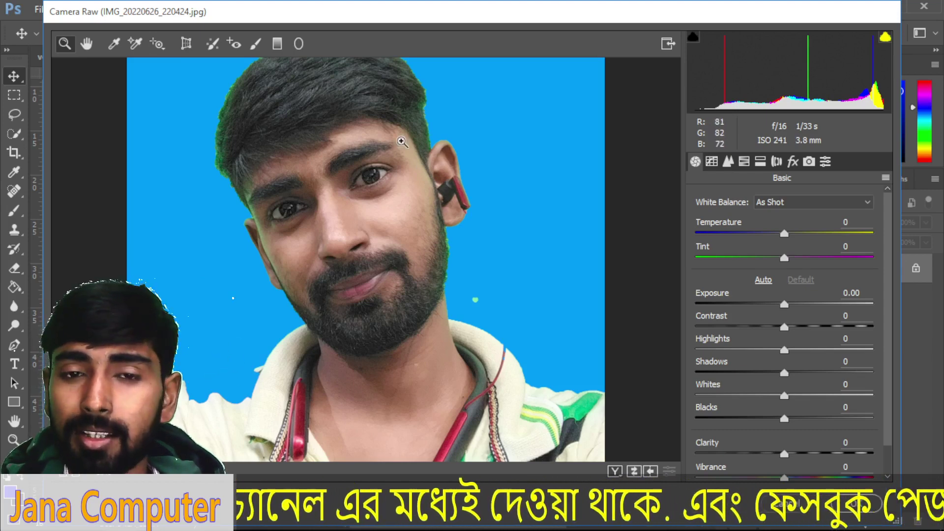
{"action": "left_click_drag", "start_coordinate": [365, 225], "coordinate": [364, 248]}
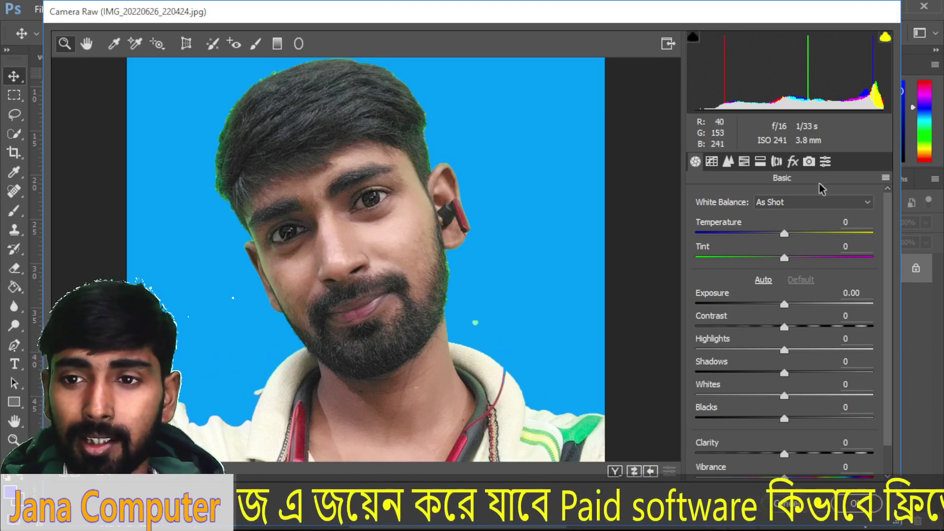
{"action": "left_click_drag", "start_coordinate": [544, 16], "coordinate": [558, 26]}
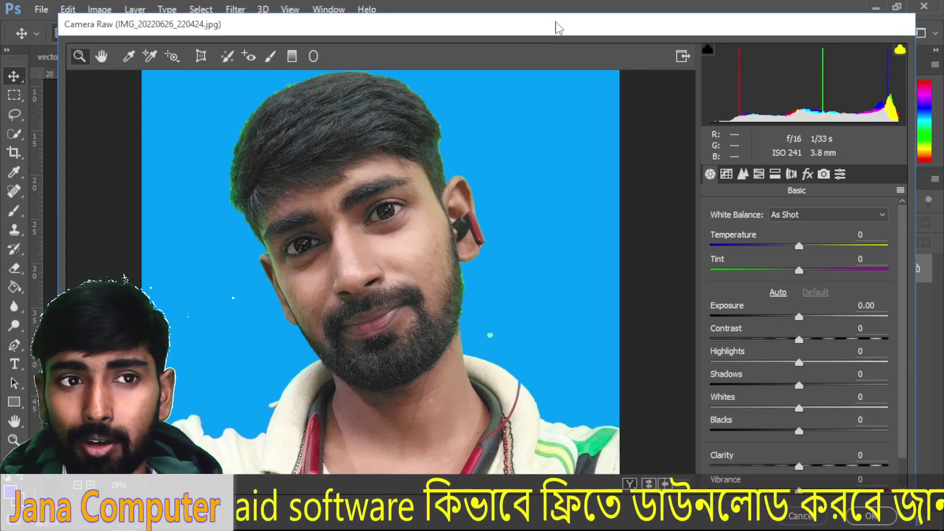
- Load the B&W - 4.xmp preset via Load Settings, turning the portrait black-and-white
{"action": "left_click", "coordinate": [899, 192]}
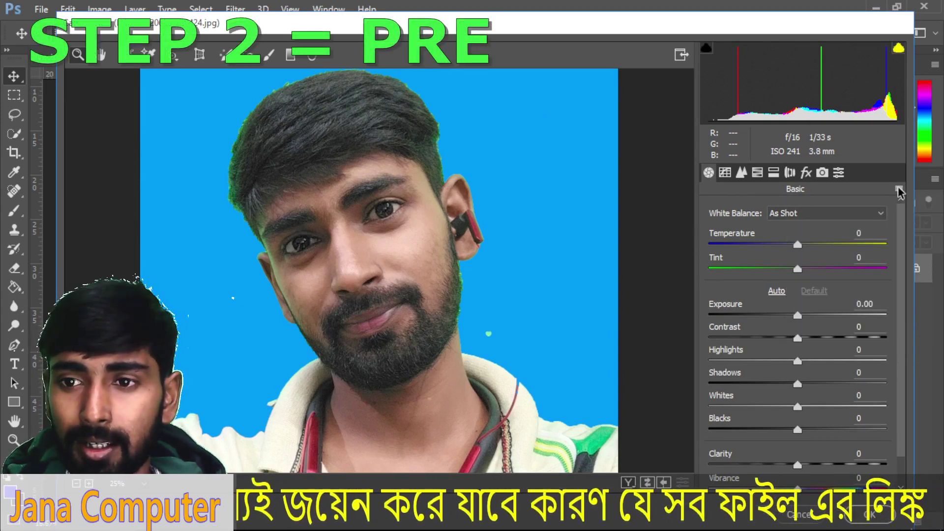
{"action": "left_click", "coordinate": [899, 190]}
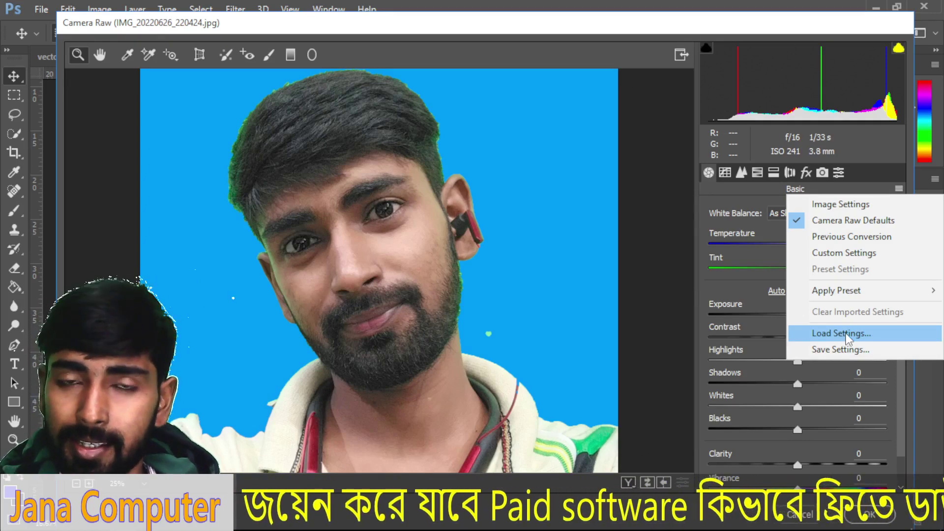
{"action": "left_click", "coordinate": [900, 190]}
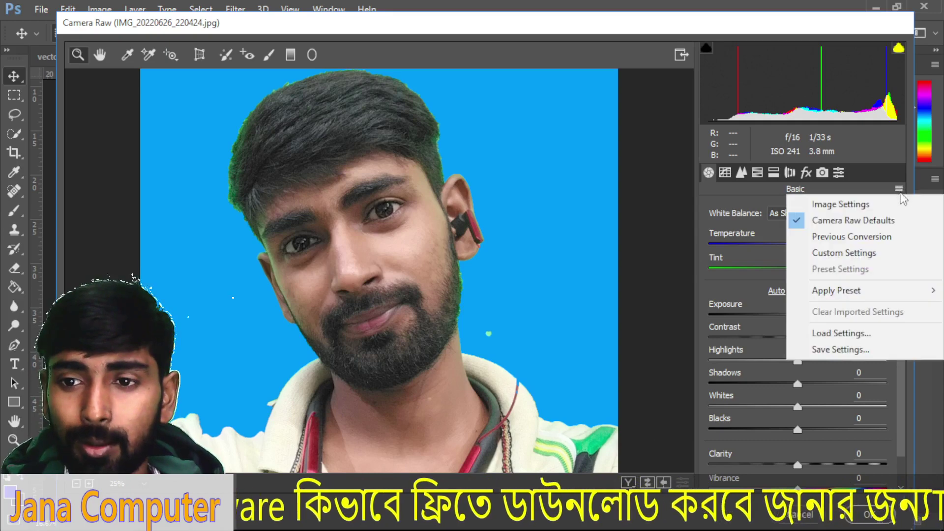
{"action": "left_click", "coordinate": [829, 333]}
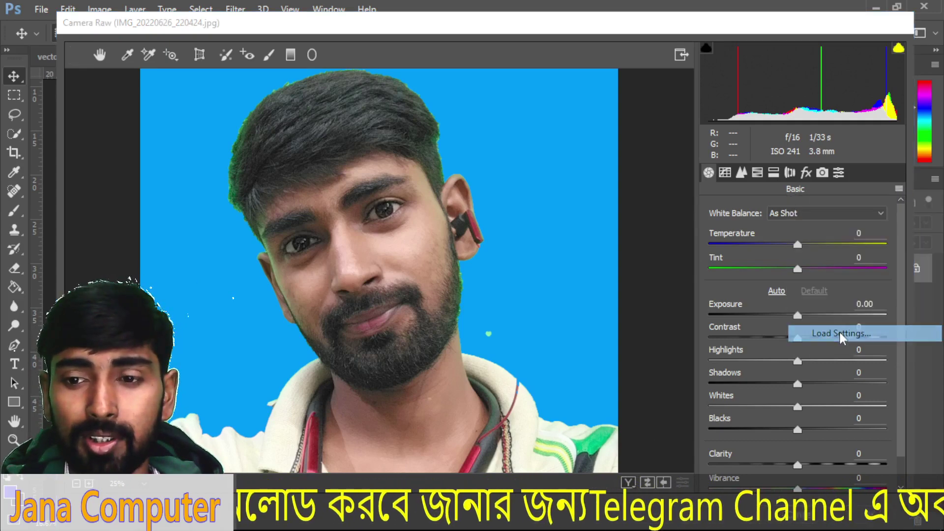
{"action": "left_click_drag", "start_coordinate": [304, 49], "coordinate": [598, 64]}
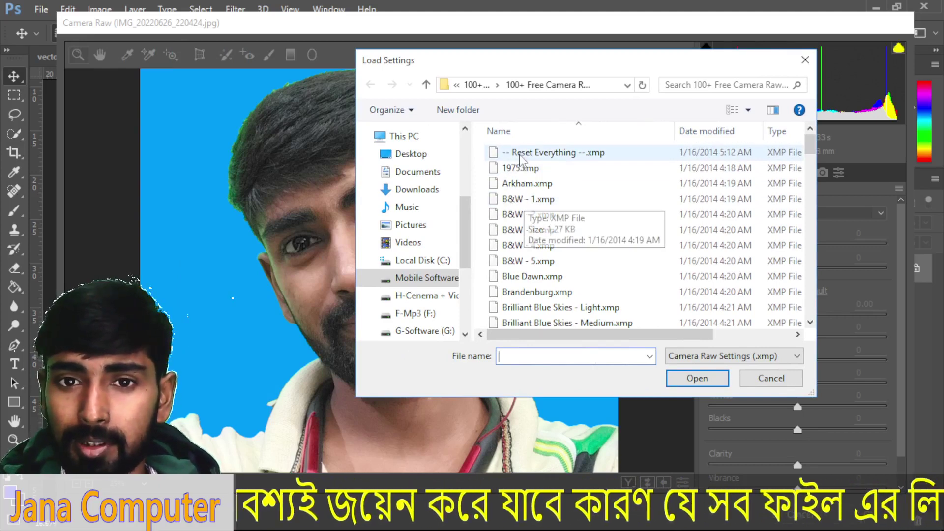
{"action": "left_click", "coordinate": [529, 183]}
{"action": "left_click", "coordinate": [543, 156]}
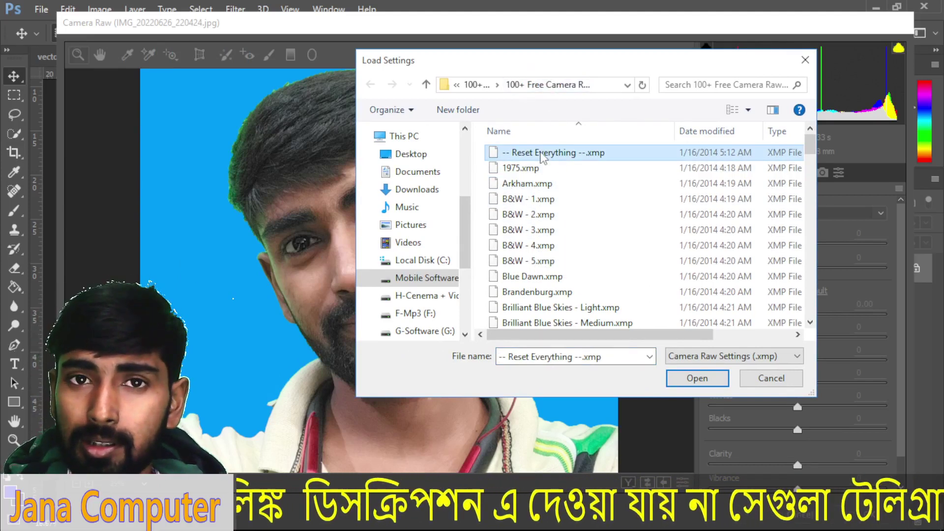
{"action": "double_click", "coordinate": [512, 246]}
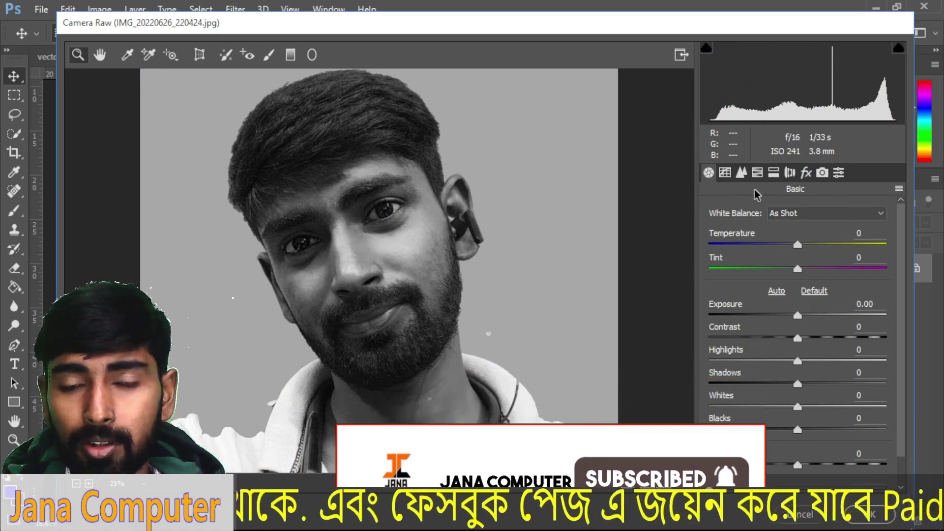
- Show the imported presets list and preview 1975, black-and-white and blue-toned presets
{"action": "left_click", "coordinate": [899, 189]}
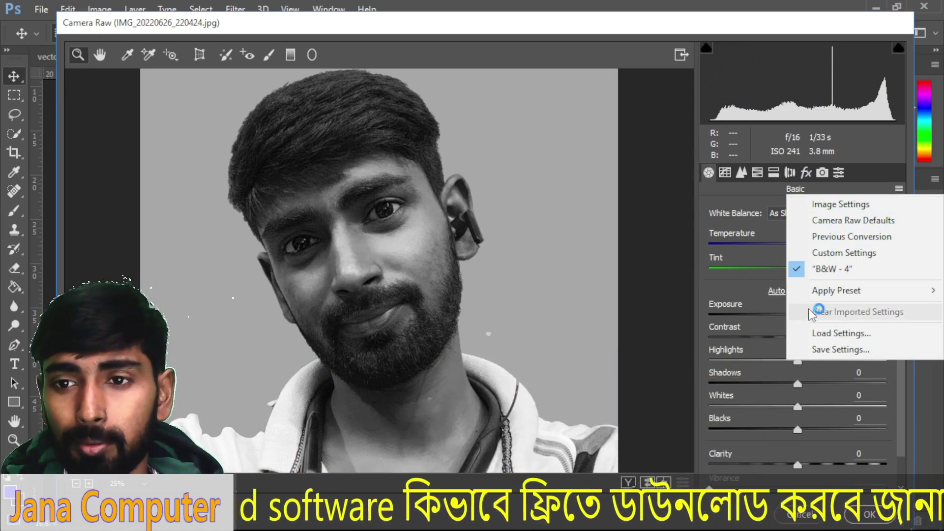
{"action": "left_click", "coordinate": [743, 174]}
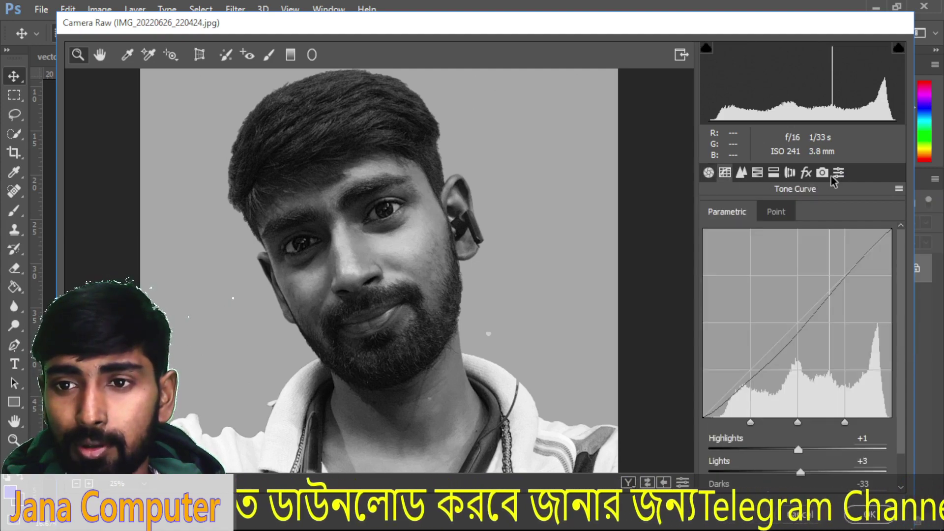
{"action": "left_click", "coordinate": [838, 173]}
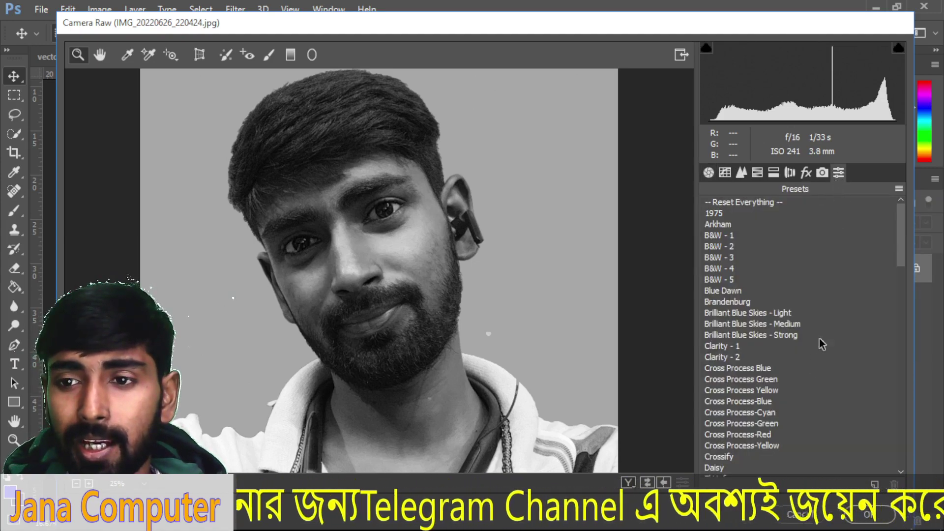
{"action": "mouse_move", "coordinate": [900, 225]}
{"action": "left_mouse_down"}
{"action": "mouse_move", "coordinate": [897, 362]}
{"action": "mouse_move", "coordinate": [899, 211]}
{"action": "left_mouse_up"}
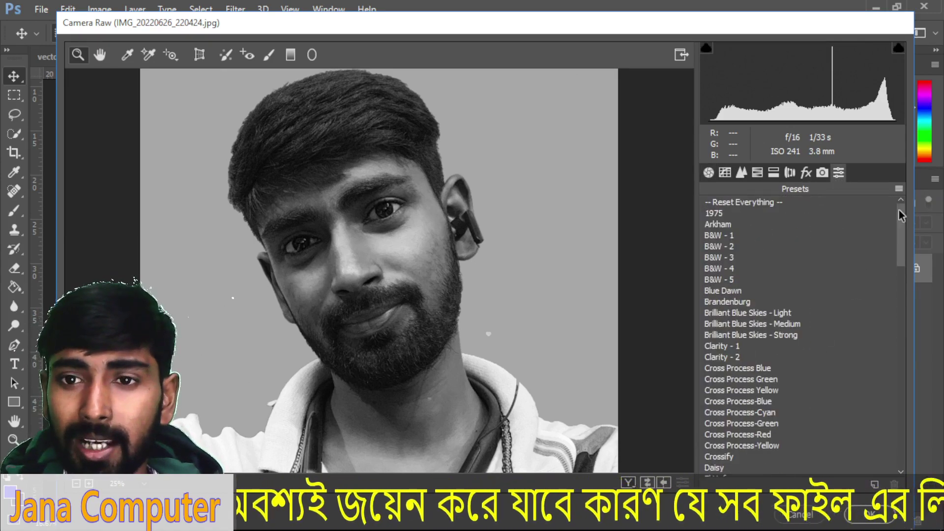
{"action": "left_click", "coordinate": [717, 215]}
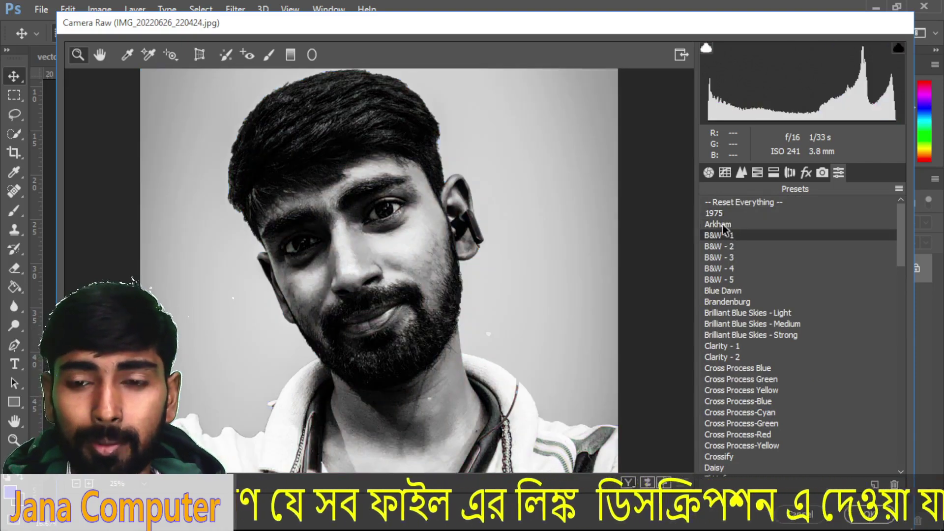
{"action": "left_click", "coordinate": [721, 236]}
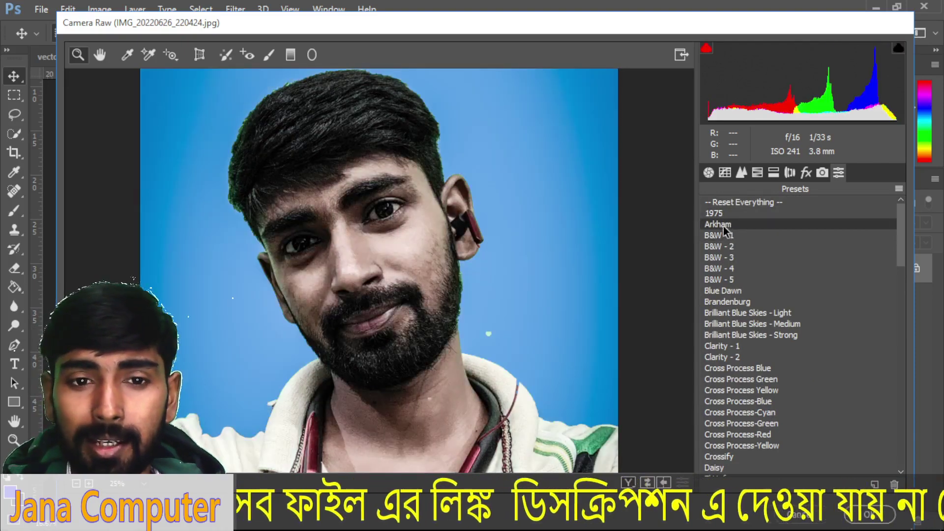
{"action": "left_click", "coordinate": [721, 266]}
{"action": "left_click", "coordinate": [723, 291]}
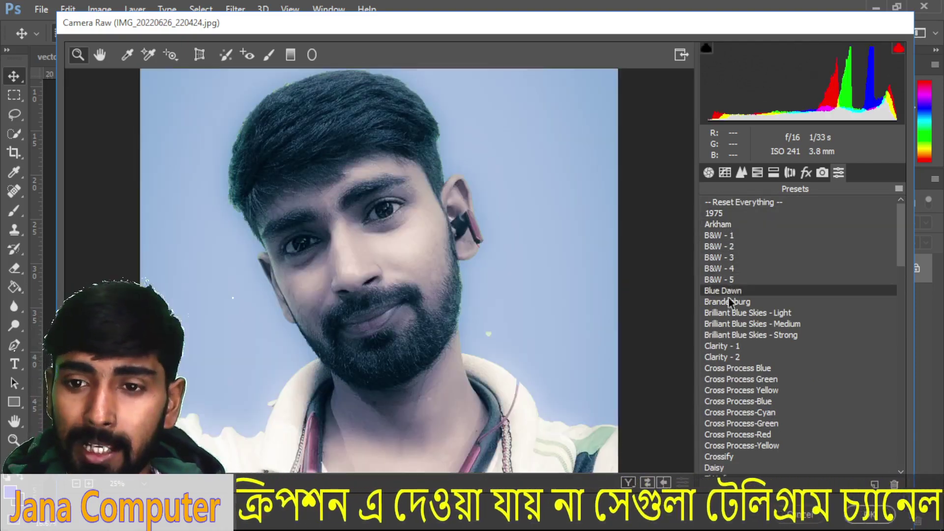
{"action": "left_click", "coordinate": [728, 312]}
- Preview the Cross Process Blue and Clarity - 2 presets on the portrait
{"action": "scroll", "coordinate": [769, 279], "scroll_direction": "down", "scroll_amount": 2}
{"action": "left_click", "coordinate": [747, 281]}
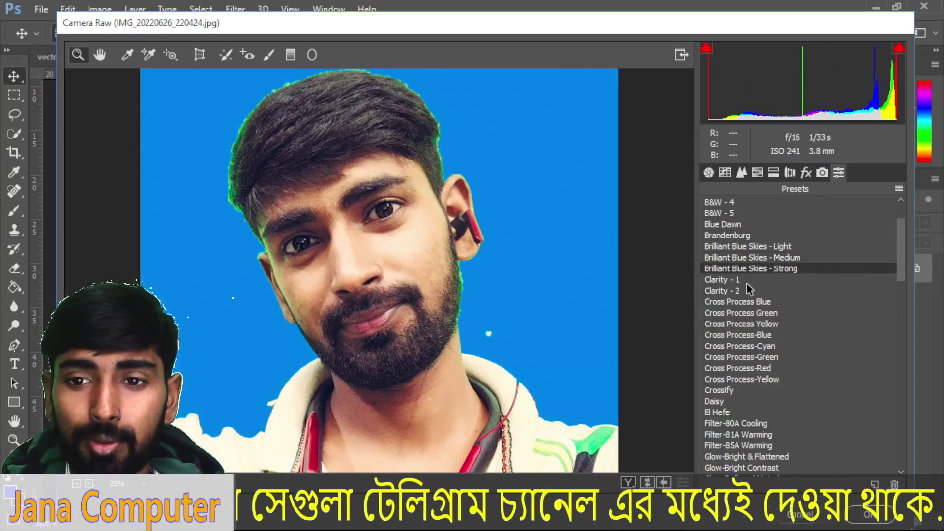
{"action": "left_click", "coordinate": [738, 302]}
{"action": "left_click", "coordinate": [739, 293]}
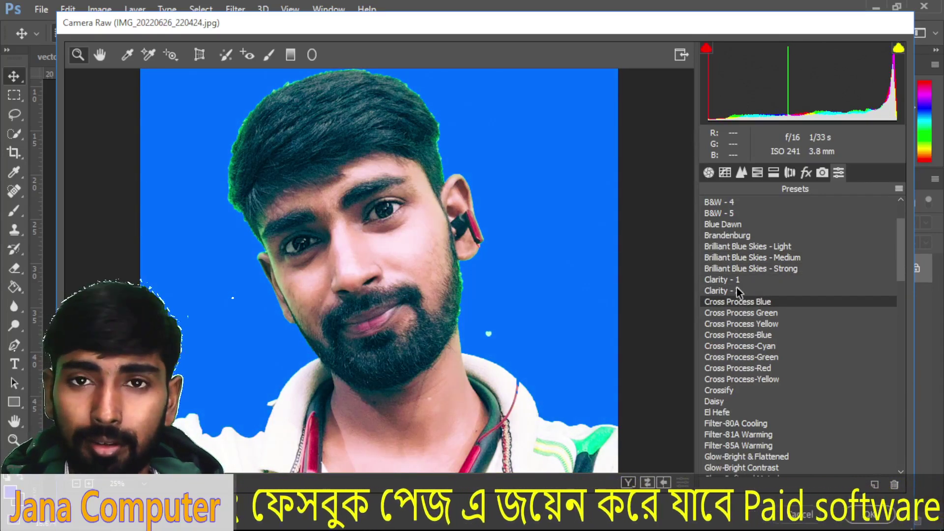
{"action": "left_click", "coordinate": [737, 290]}
{"action": "left_click", "coordinate": [742, 302]}
{"action": "left_click", "coordinate": [745, 324]}
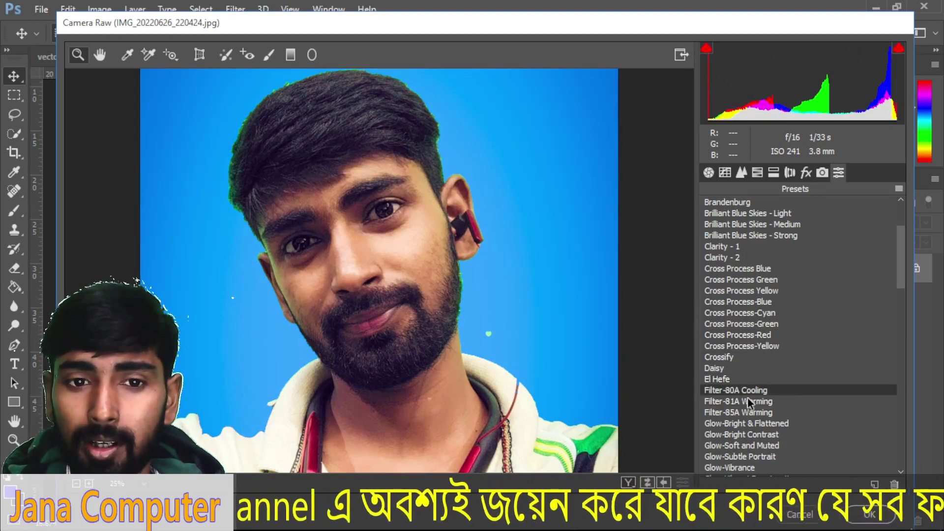
- Preview the Vignette-5 Extreme, Vintage Blue Yellow and Vintage Cool presets
{"action": "scroll", "coordinate": [755, 403], "scroll_direction": "down", "scroll_amount": 6}
{"action": "scroll", "coordinate": [751, 399], "scroll_direction": "down", "scroll_amount": 6}
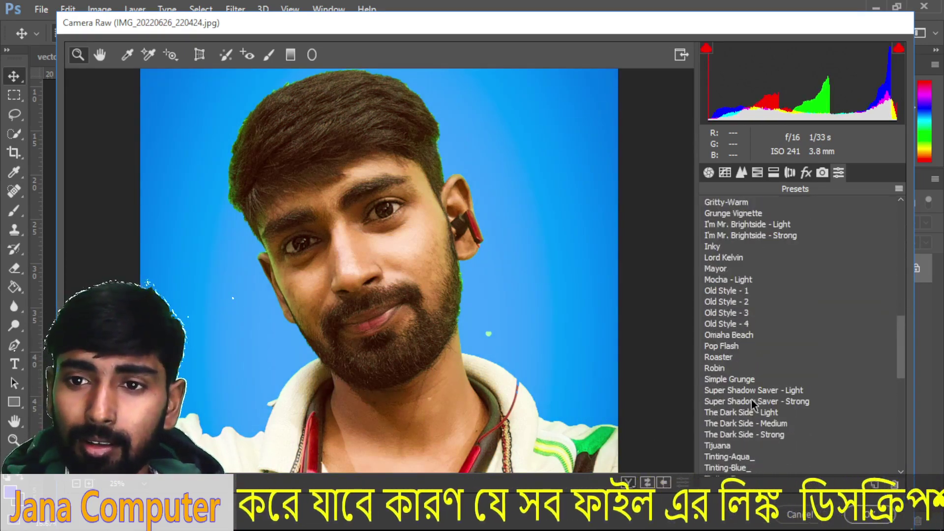
{"action": "scroll", "coordinate": [751, 388], "scroll_direction": "down", "scroll_amount": 1}
{"action": "scroll", "coordinate": [758, 364], "scroll_direction": "down", "scroll_amount": 4}
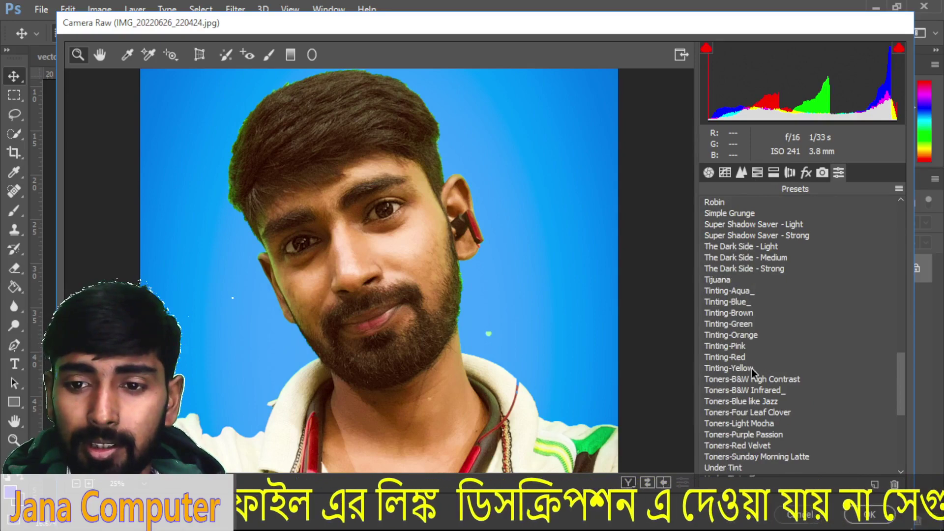
{"action": "scroll", "coordinate": [745, 382], "scroll_direction": "down", "scroll_amount": 8}
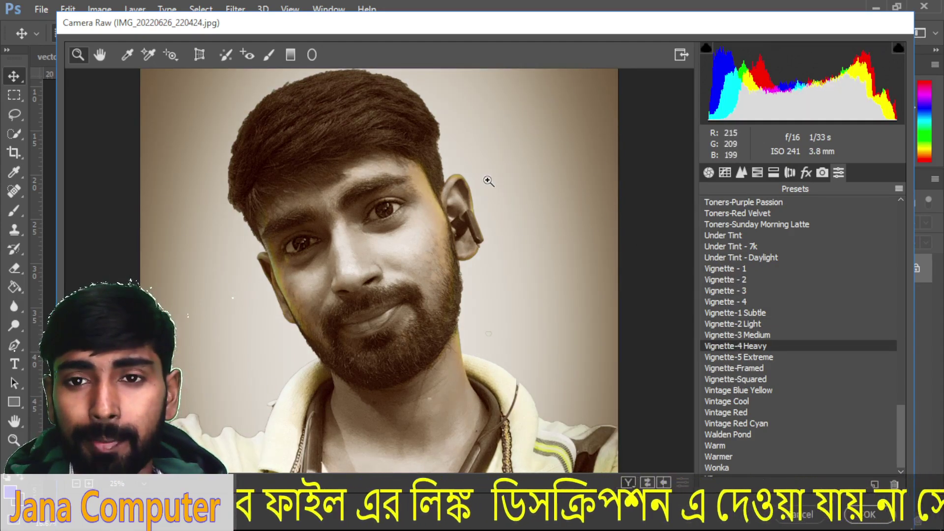
{"action": "left_click", "coordinate": [752, 361]}
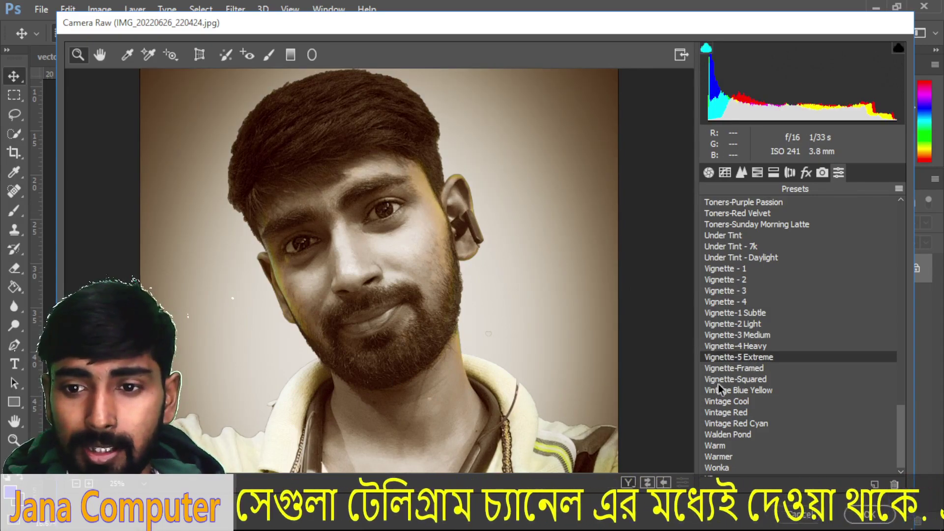
{"action": "left_click", "coordinate": [745, 369]}
{"action": "left_click", "coordinate": [737, 390]}
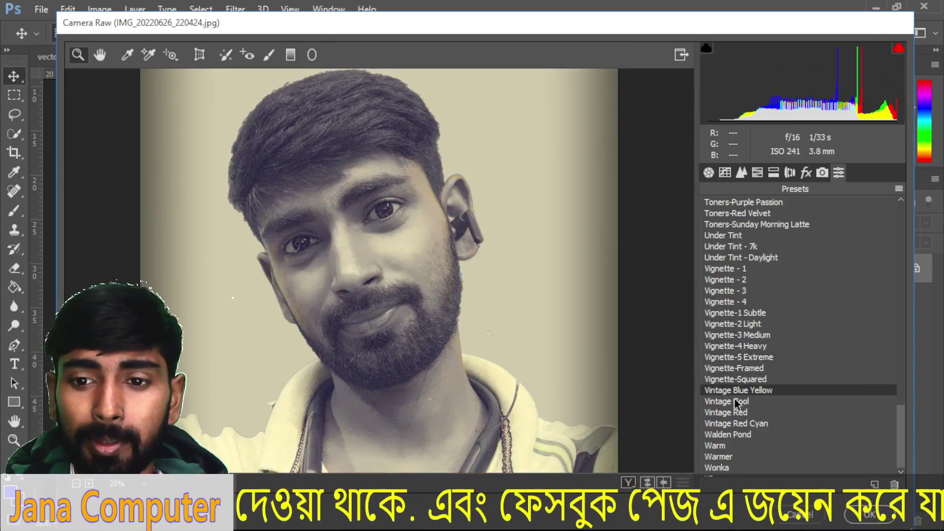
{"action": "left_click", "coordinate": [734, 401]}
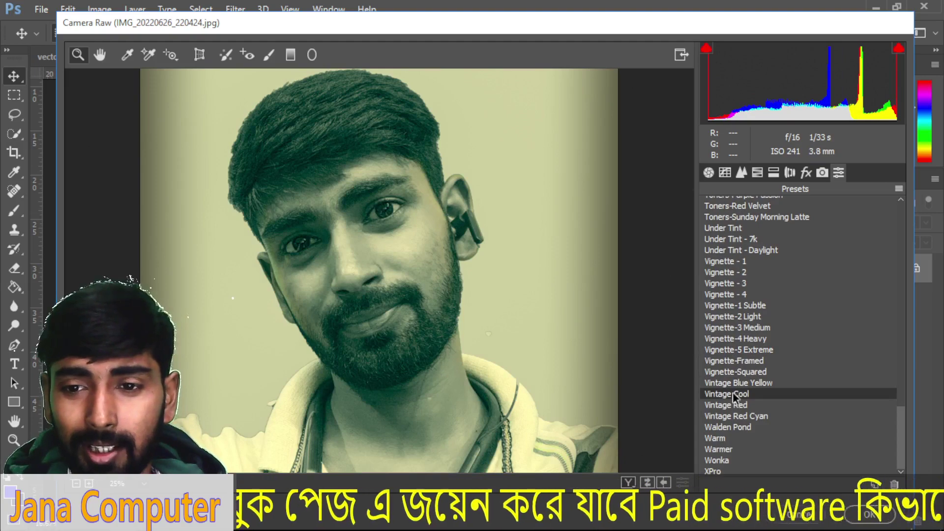
- Try Mayor and I'm Mr. Brightside - Light, then apply I'm Mr. Brightside - Strong
{"action": "scroll", "coordinate": [732, 400], "scroll_direction": "up", "scroll_amount": 10}
{"action": "left_click", "coordinate": [730, 329]}
{"action": "left_click", "coordinate": [716, 294]}
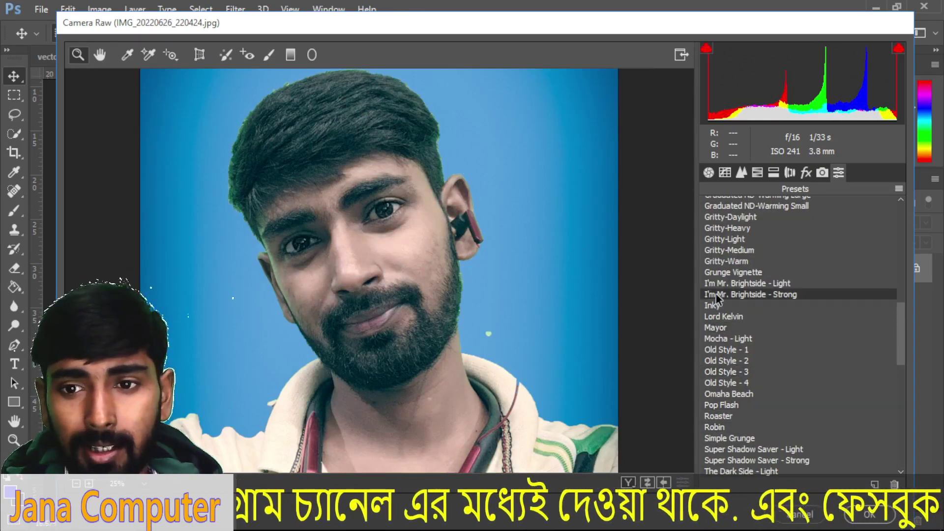
{"action": "scroll", "coordinate": [726, 320], "scroll_direction": "up", "scroll_amount": 2}
{"action": "left_click", "coordinate": [736, 349]}
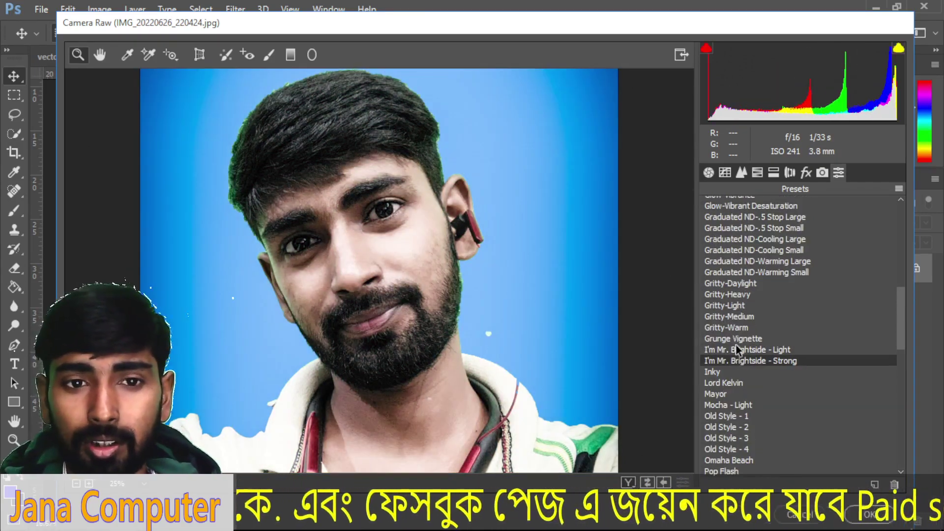
{"action": "left_click", "coordinate": [736, 360]}
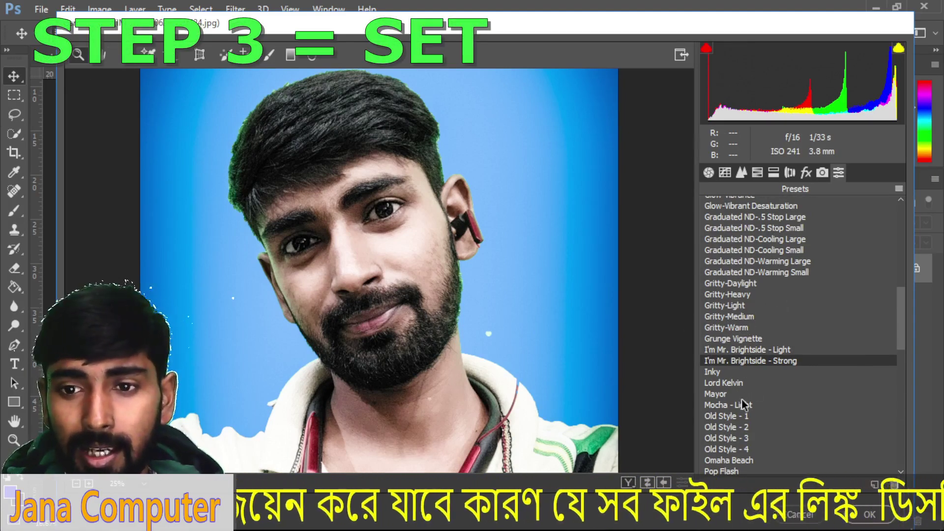
- Keep I'm Mr. Brightside - Strong, then set HSL Hue Reds +21 and Saturation Oranges +67
{"action": "left_click", "coordinate": [746, 350]}
{"action": "left_click", "coordinate": [747, 360]}
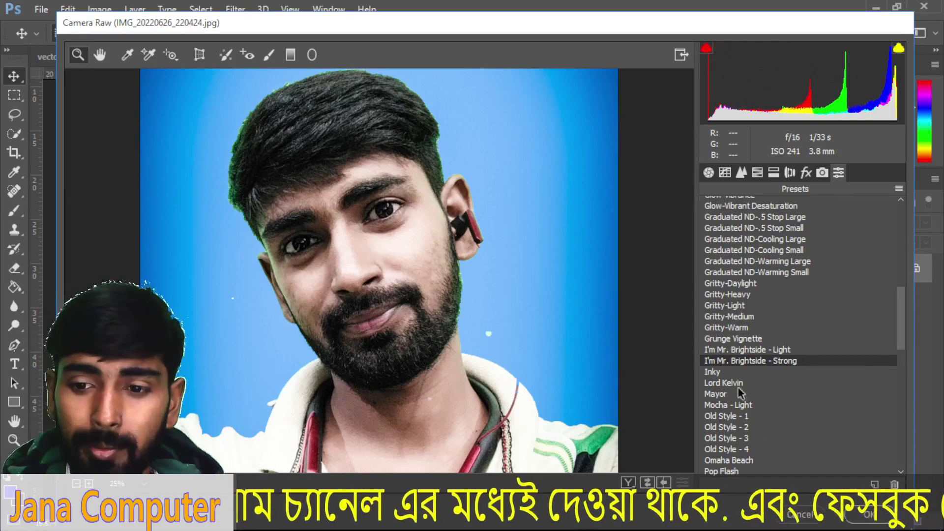
{"action": "left_click", "coordinate": [757, 173]}
{"action": "left_click_drag", "start_coordinate": [802, 288], "coordinate": [820, 290]}
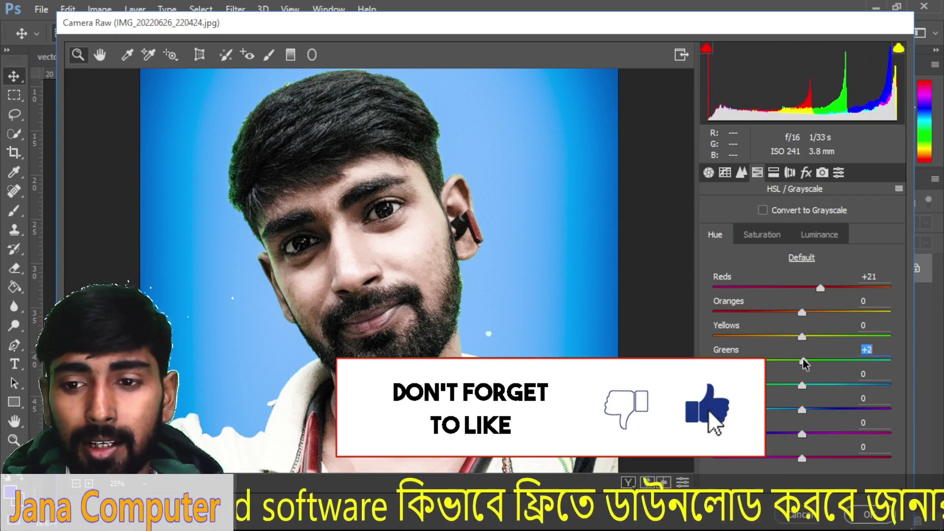
{"action": "left_click", "coordinate": [762, 235]}
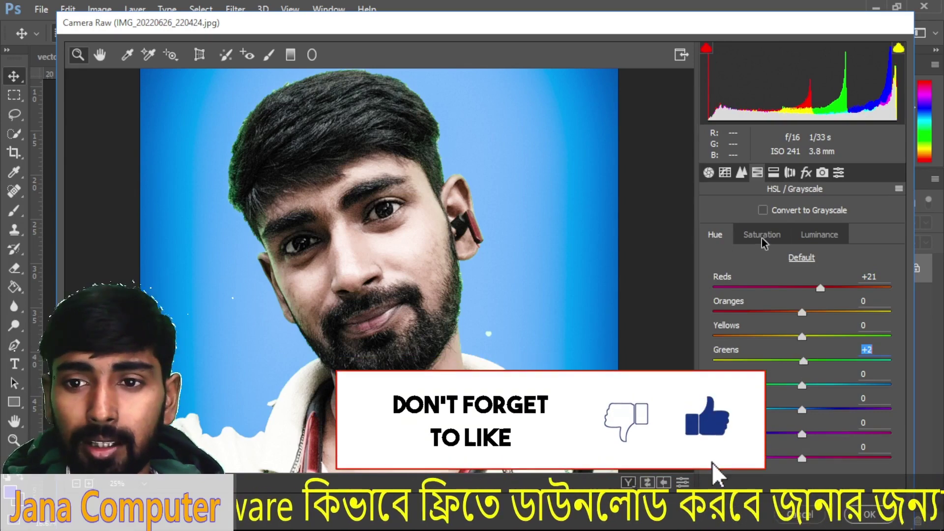
{"action": "left_click_drag", "start_coordinate": [803, 312], "coordinate": [824, 312]}
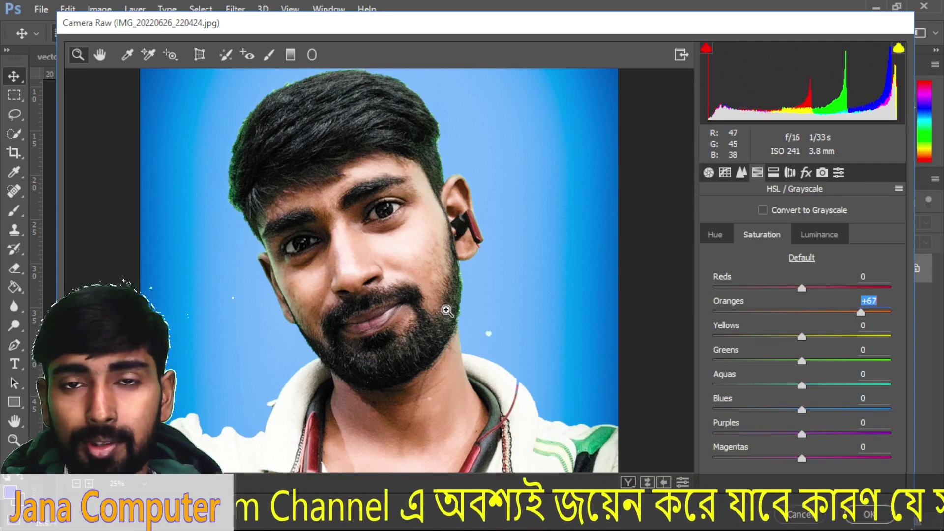
- Set the Tone Curve Highlights to +23 to brighten the bright areas
{"action": "left_click", "coordinate": [741, 173]}
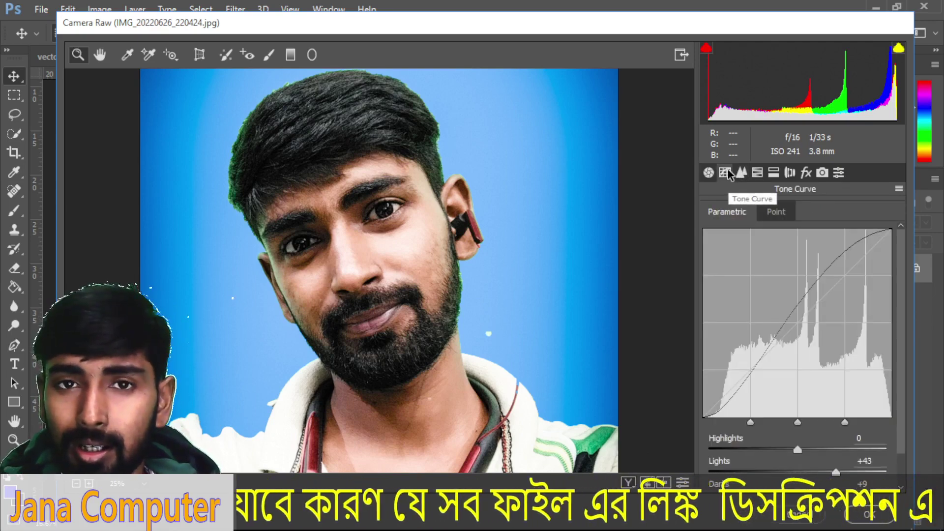
{"action": "left_click", "coordinate": [754, 449]}
{"action": "mouse_move", "coordinate": [754, 449]}
{"action": "left_mouse_down"}
{"action": "mouse_move", "coordinate": [849, 449]}
{"action": "mouse_move", "coordinate": [799, 449]}
{"action": "left_mouse_up"}
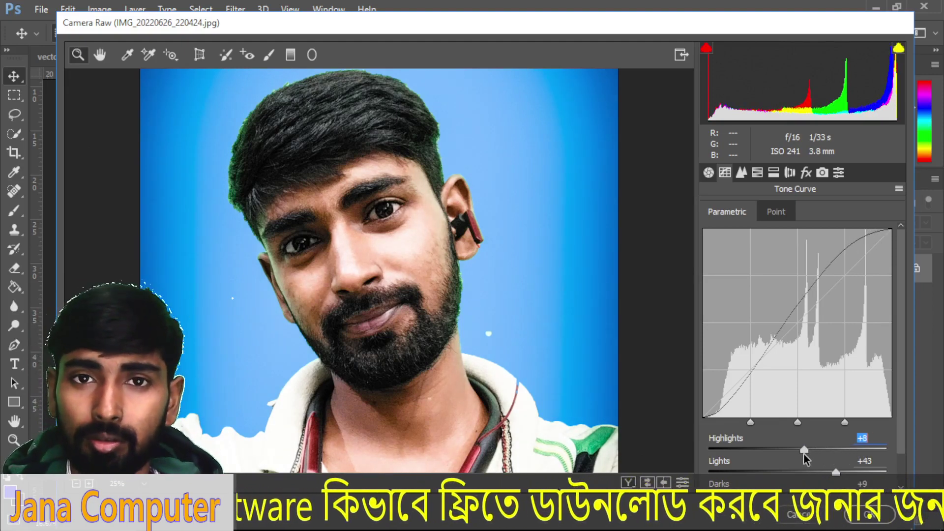
{"action": "left_click_drag", "start_coordinate": [800, 453], "coordinate": [783, 453]}
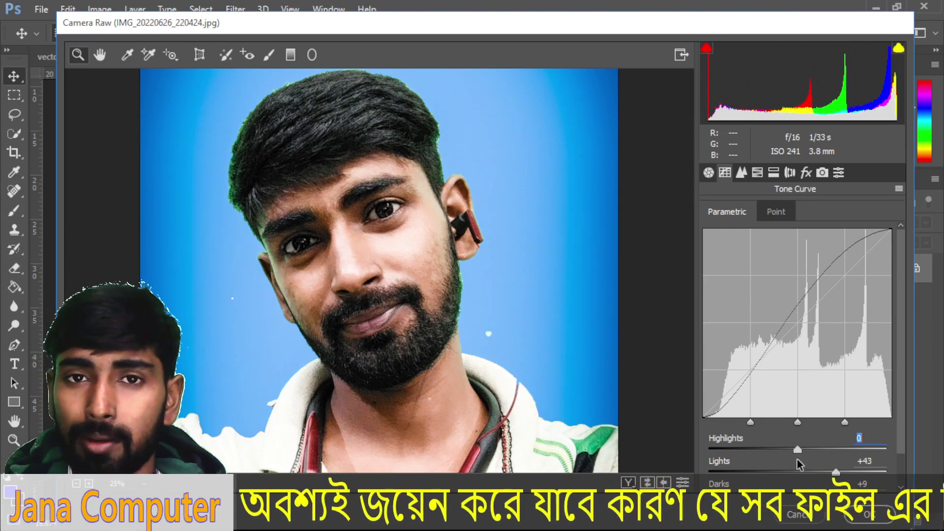
{"action": "mouse_move", "coordinate": [783, 454]}
{"action": "left_mouse_down"}
{"action": "mouse_move", "coordinate": [832, 462]}
{"action": "mouse_move", "coordinate": [773, 458]}
{"action": "mouse_move", "coordinate": [828, 466]}
{"action": "mouse_move", "coordinate": [804, 469]}
{"action": "mouse_move", "coordinate": [818, 469]}
{"action": "left_mouse_up"}
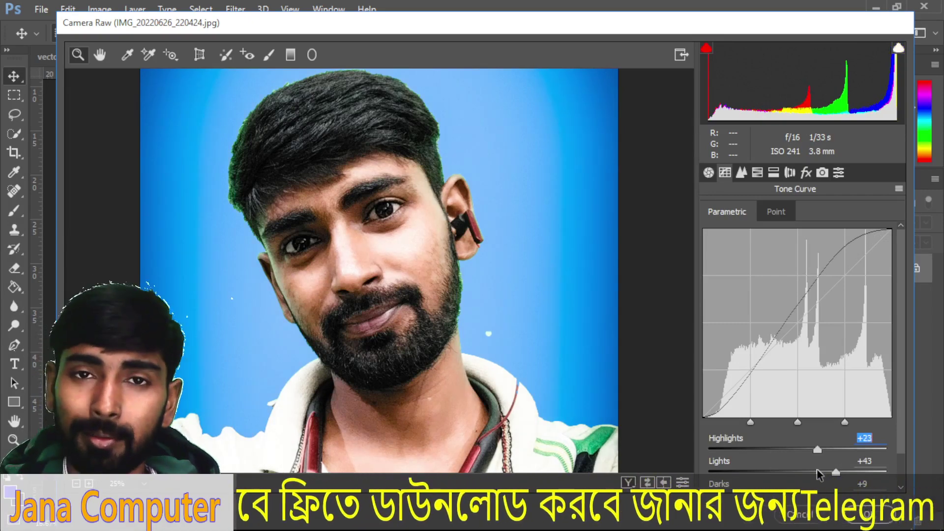